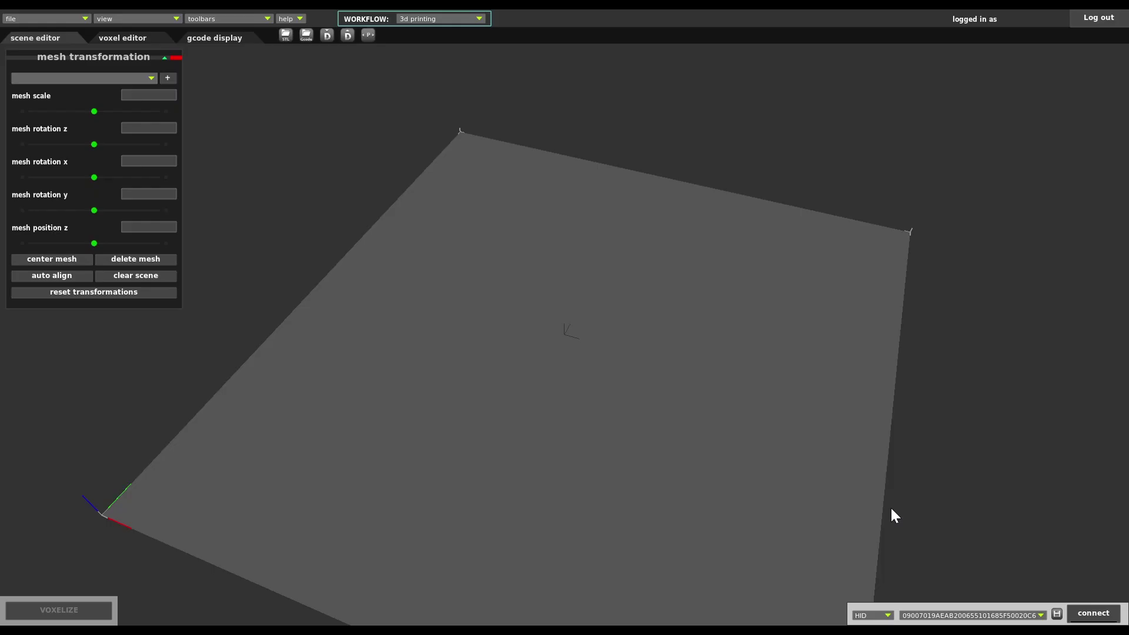
# - Connect to the machine over HID and set the workflow to 2d milling
pyautogui.click(1094, 614)
pyautogui.click(442, 20)
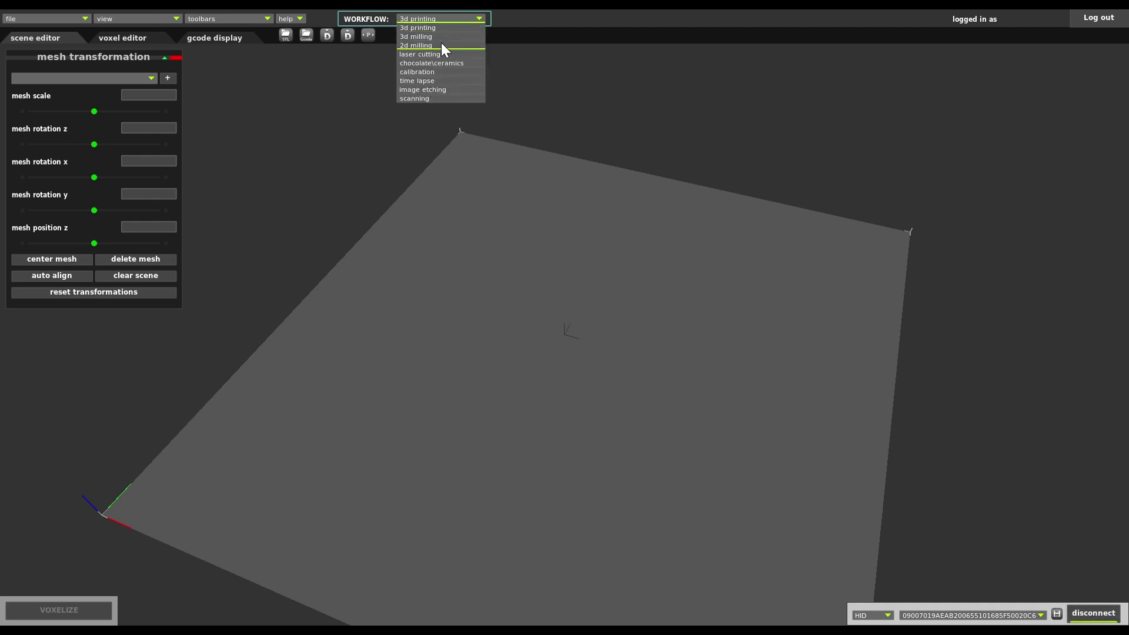
pyautogui.click(443, 46)
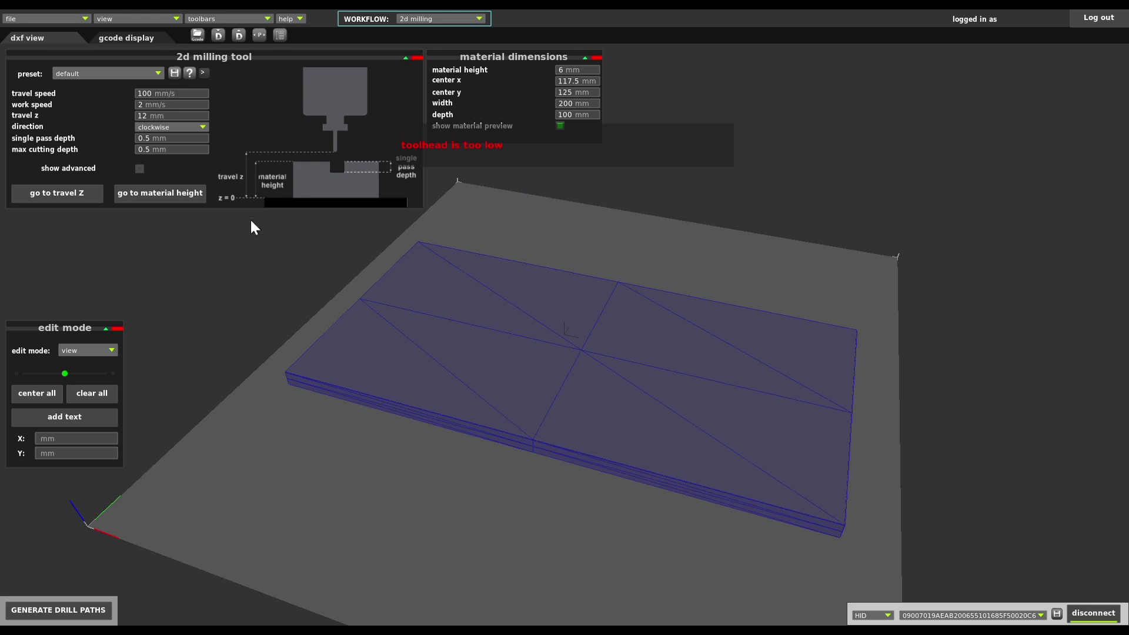
# - In the gcode display, raise the milling head by 1 mm and position it over the material block at about X 114.4, Y 128.3
pyautogui.click(125, 37)
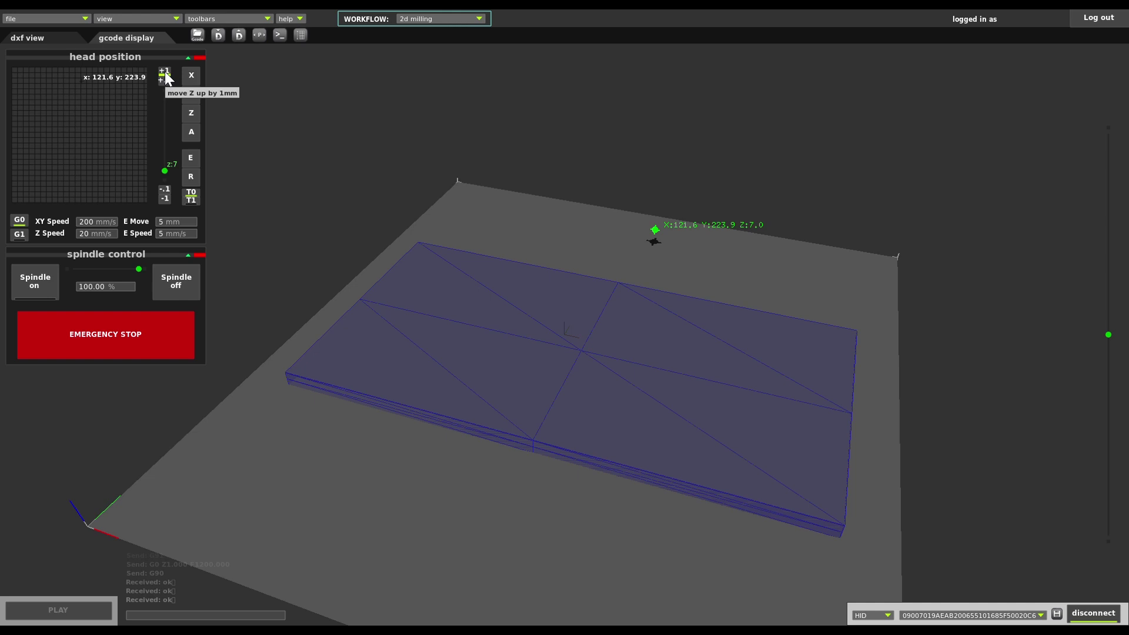
pyautogui.click(165, 72)
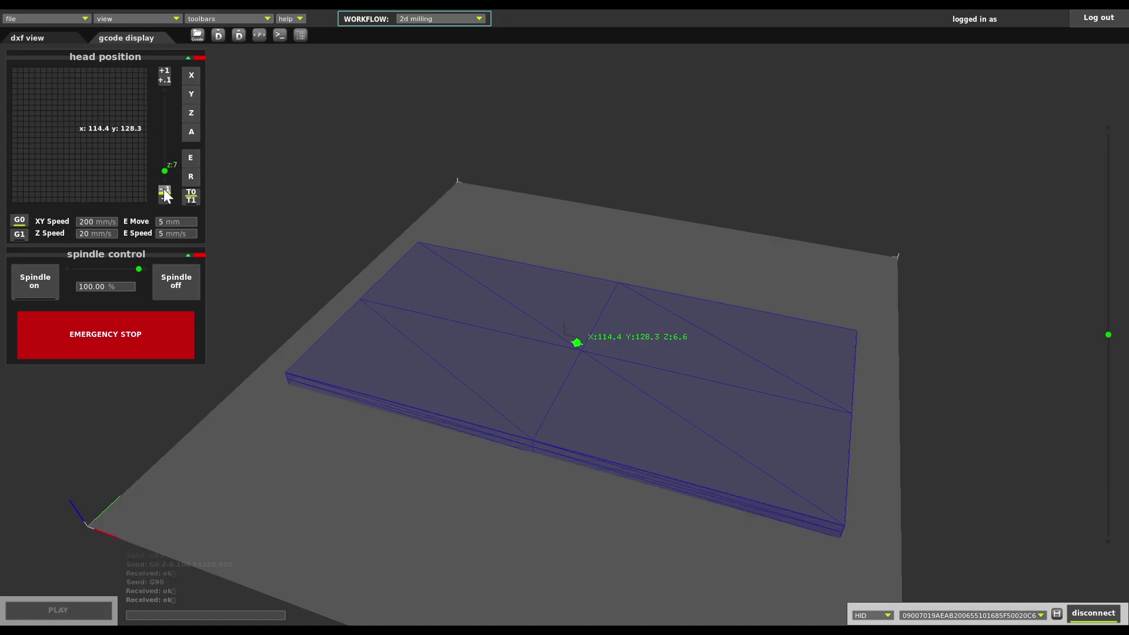
# - Return to the dxf view and add the text "CNC" to the milling scene
pyautogui.click(37, 36)
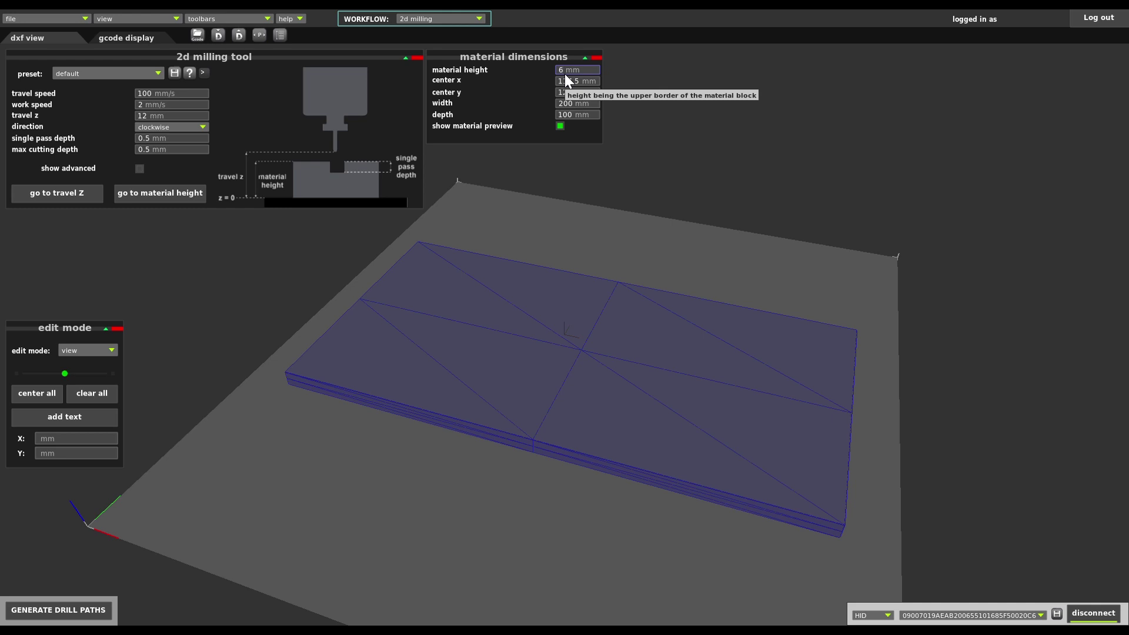
pyautogui.moveTo(353, 221); pyautogui.dragTo(136, 373)
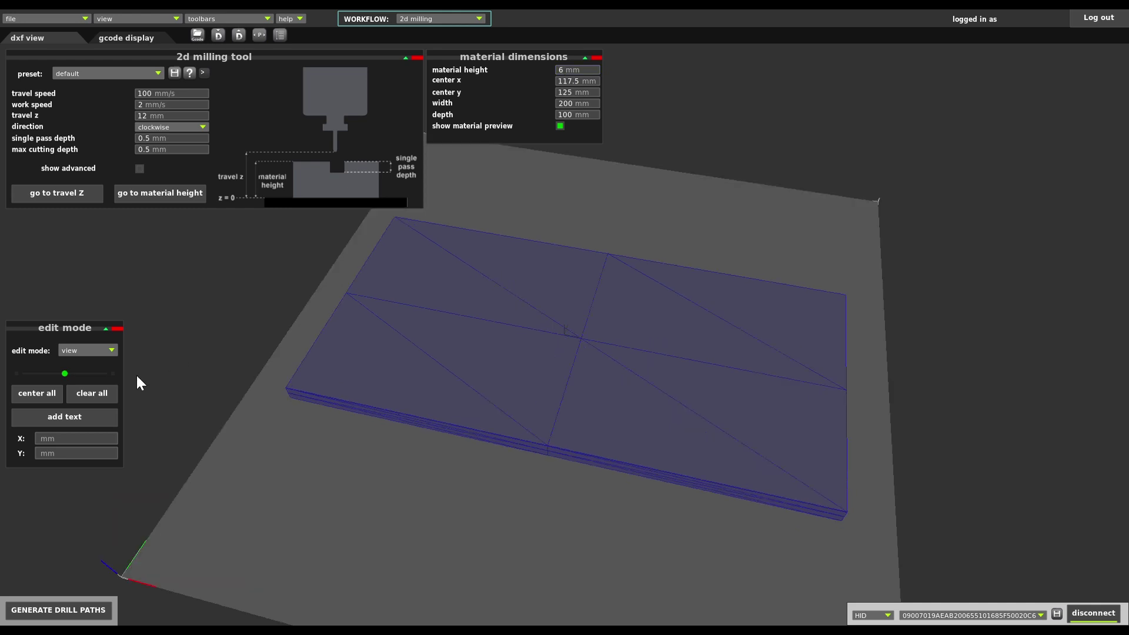
pyautogui.click(73, 414)
pyautogui.press('BackSpace')
pyautogui.press('BackSpace')
pyautogui.press('BackSpace')
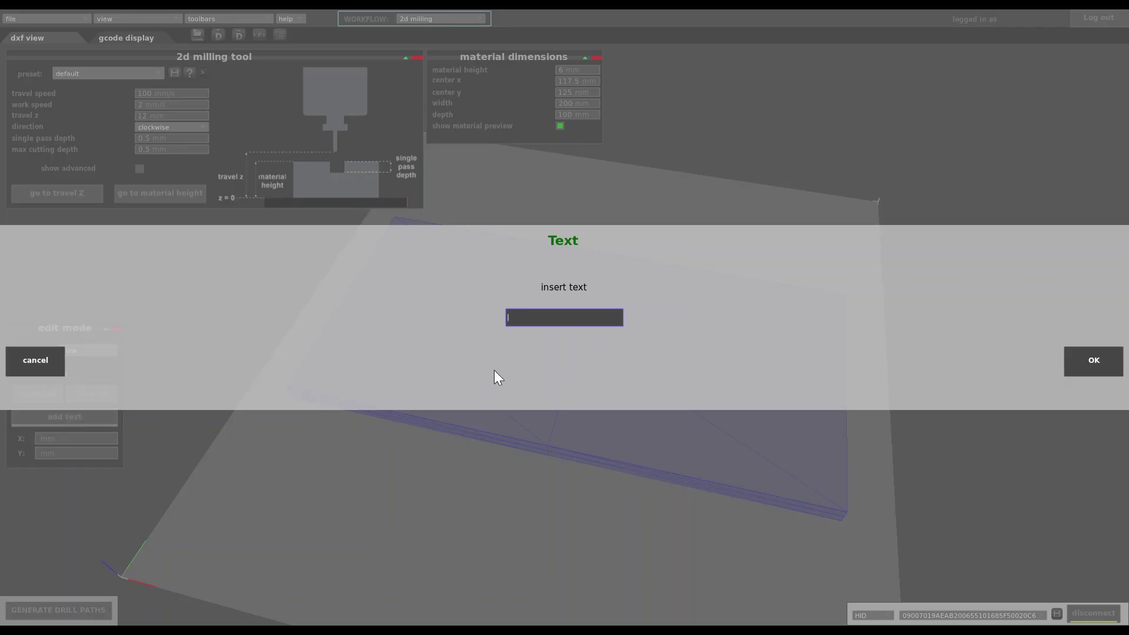
pyautogui.write('CNC')
pyautogui.click(1086, 347)
# - Enlarge the CNC text and move it onto the middle of the material block, to about X 77.06, Y 112.04 mm
pyautogui.moveTo(66, 373); pyautogui.dragTo(91, 373)
pyautogui.click(87, 353)
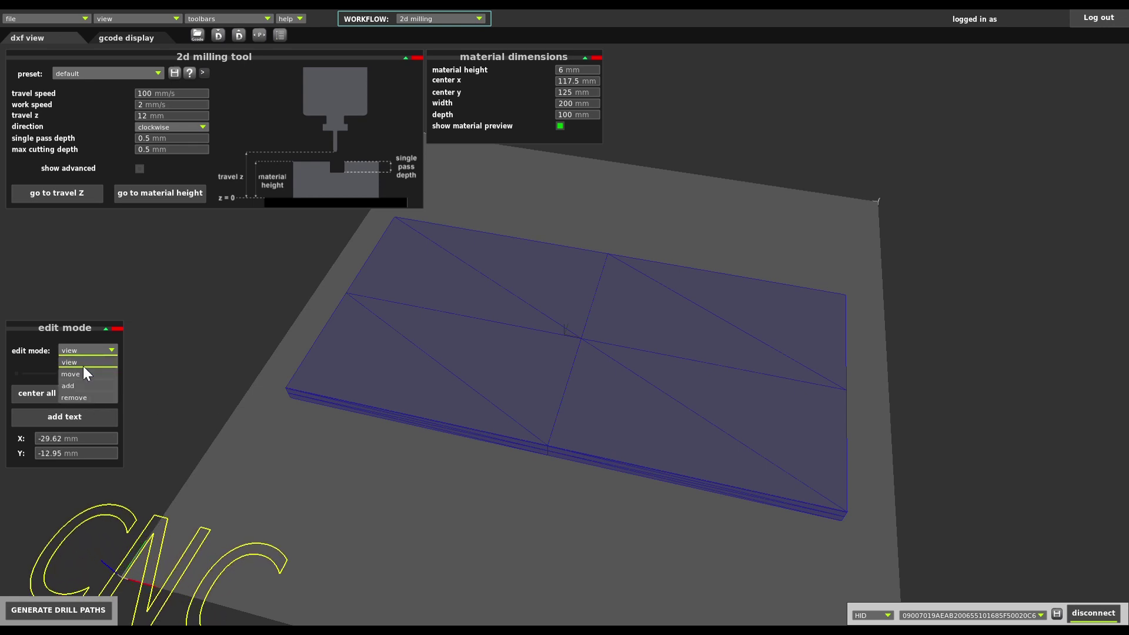
pyautogui.click(83, 374)
pyautogui.moveTo(288, 495); pyautogui.dragTo(648, 297)
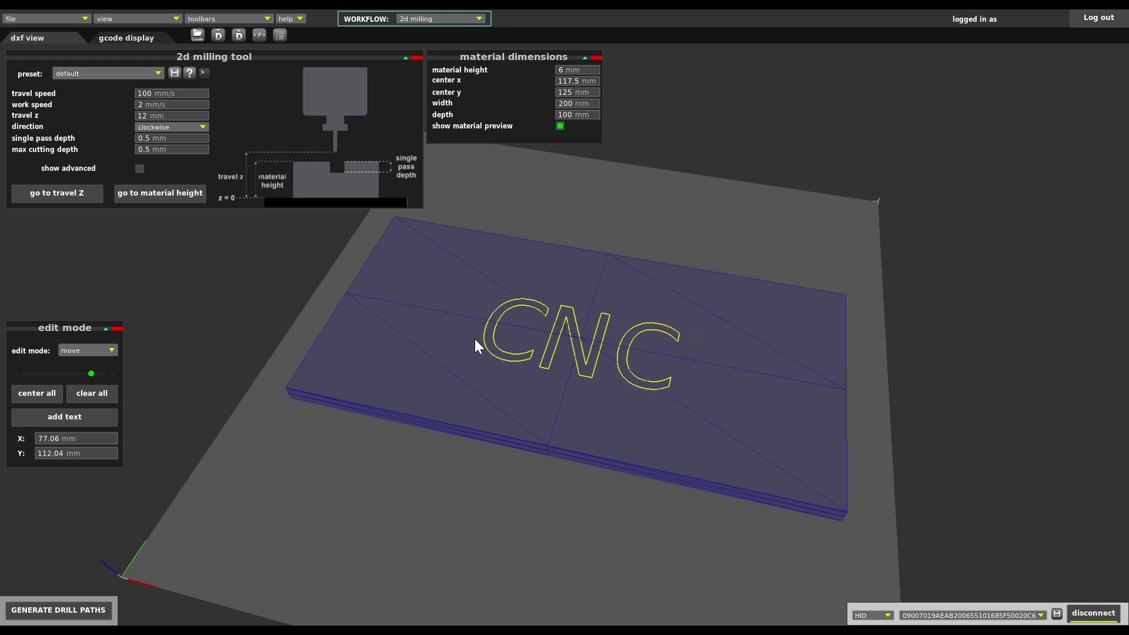
# - Shift the CNC text slightly toward the block's front edge, to about X 76.72, Y 106.92 mm
pyautogui.click(97, 350)
pyautogui.click(89, 363)
pyautogui.moveTo(306, 442); pyautogui.dragTo(320, 478)
pyautogui.click(88, 351)
pyautogui.click(87, 370)
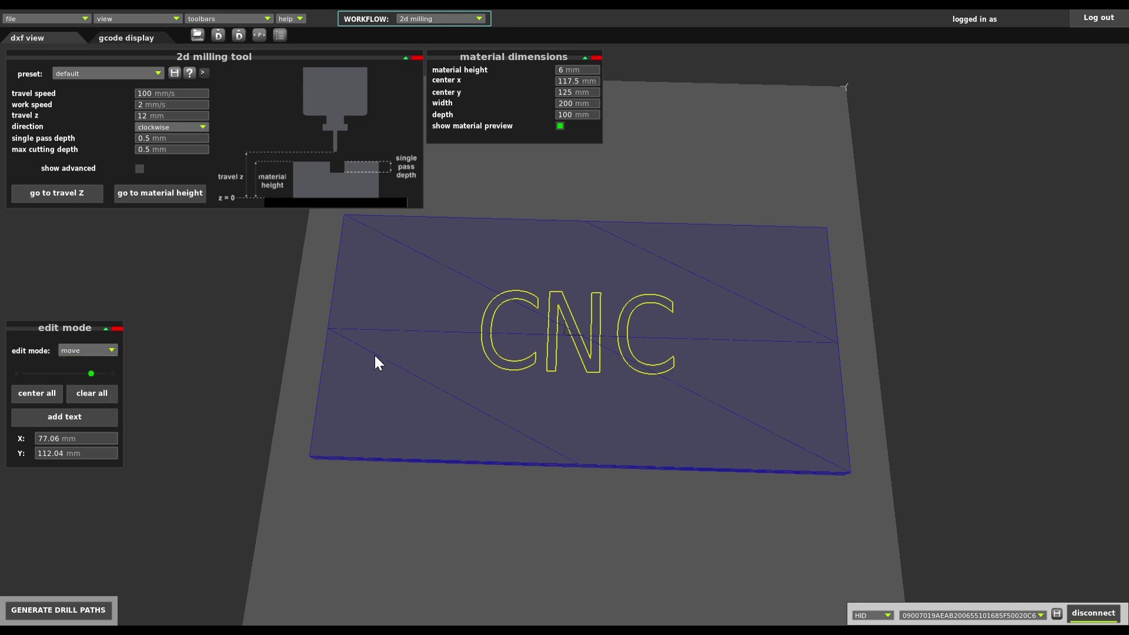
pyautogui.moveTo(375, 356); pyautogui.dragTo(320, 387)
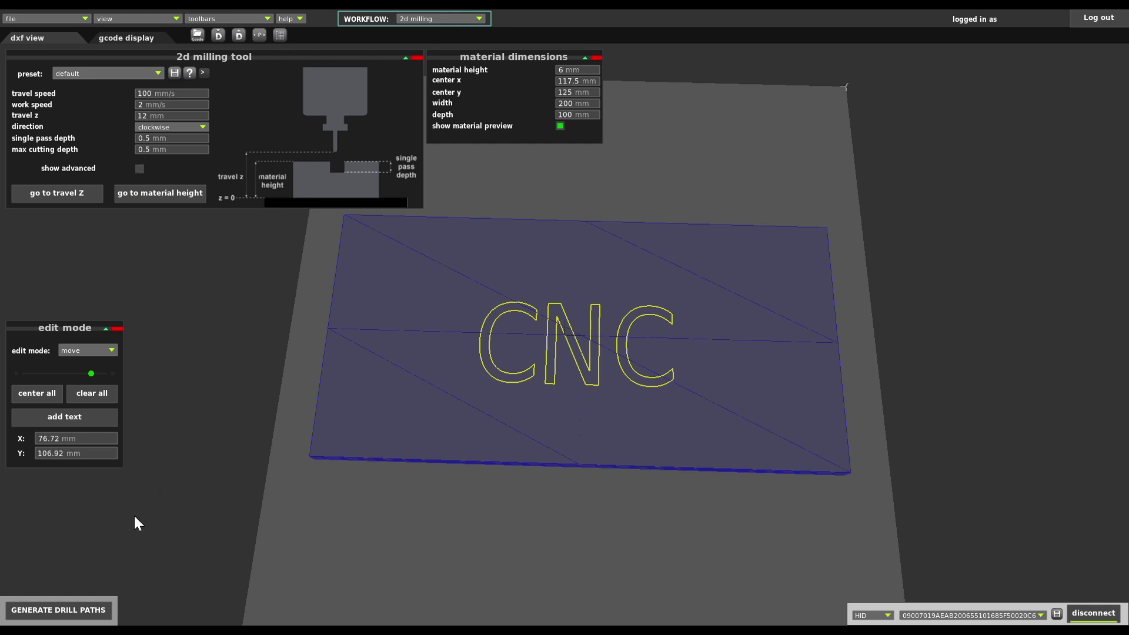
# - Generate the drill paths for the CNC letter outlines and inspect the resulting toolpath up close
pyautogui.click(59, 608)
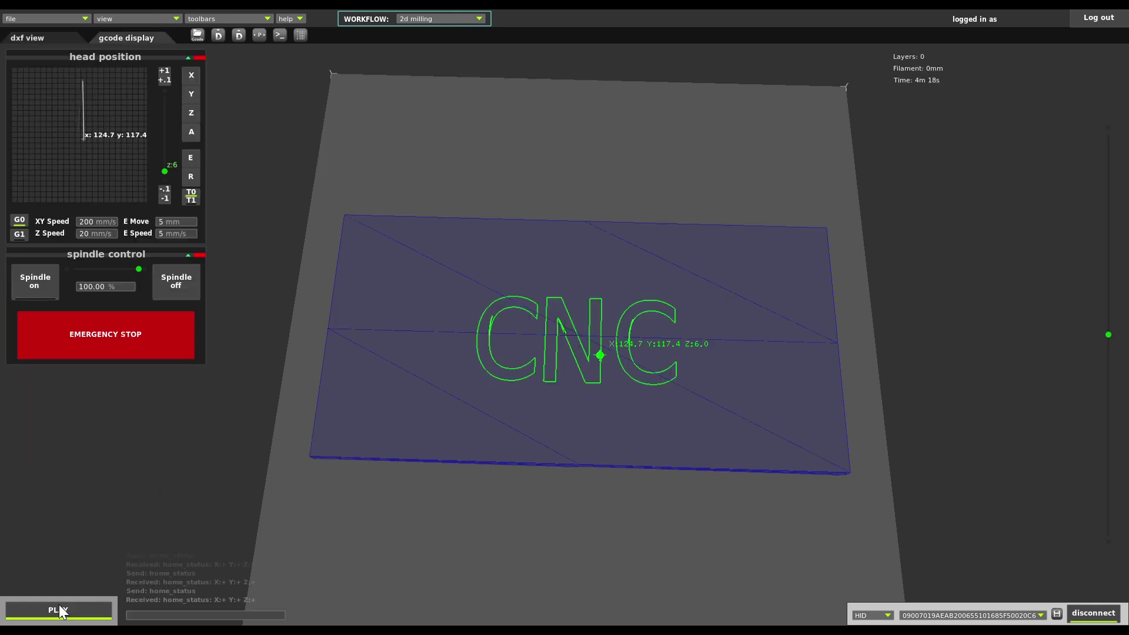
pyautogui.moveTo(460, 507); pyautogui.dragTo(452, 482)
pyautogui.scroll(5, 452, 483)
pyautogui.scroll(-5, 444, 464)
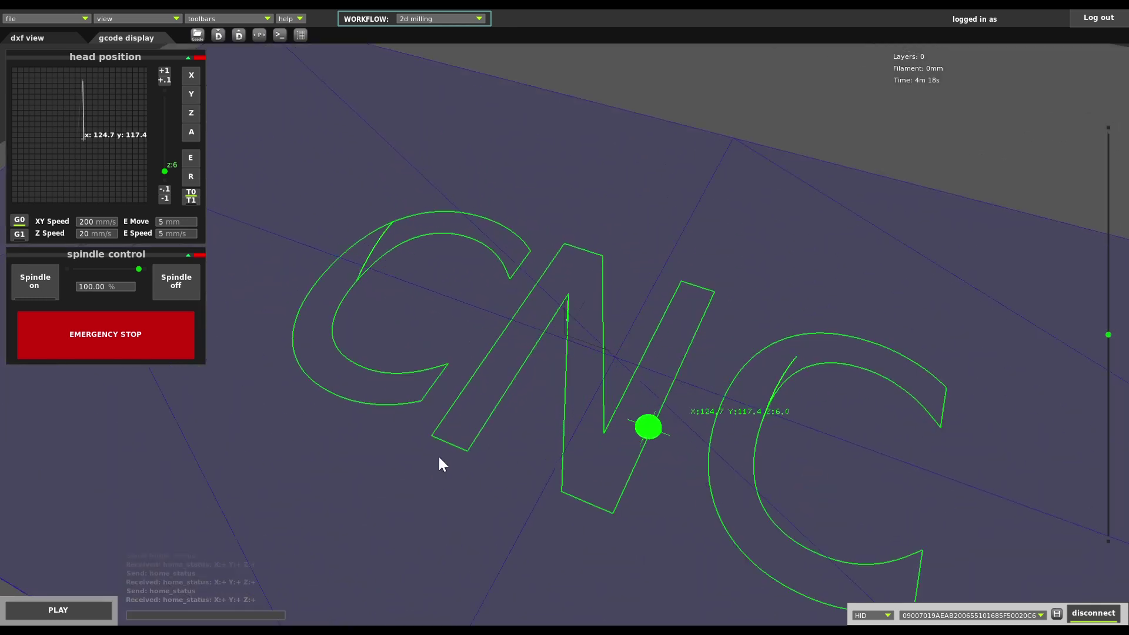
# - Show the advanced milling settings in the dxf view, set the hatching type to inside and the hatching space to 1.5 mm
pyautogui.click(31, 38)
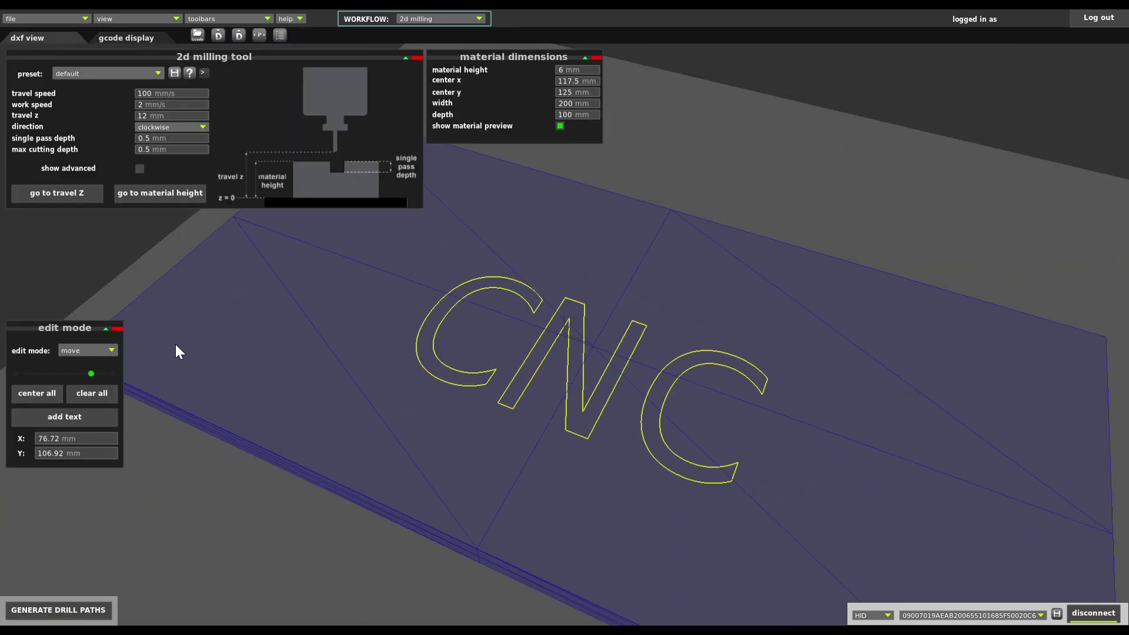
pyautogui.click(140, 169)
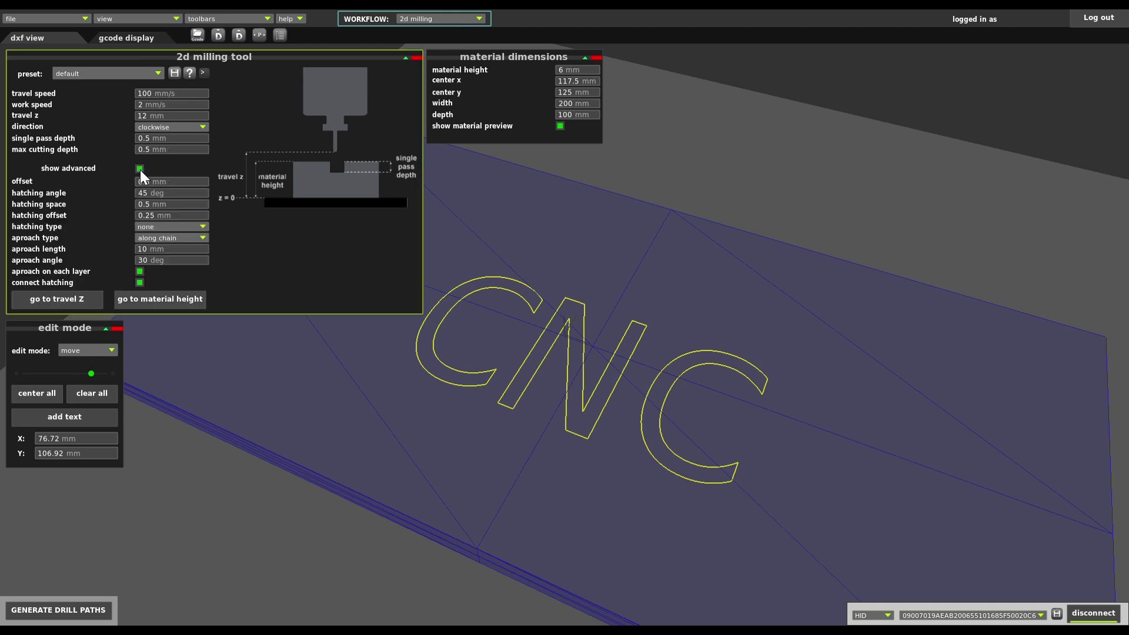
pyautogui.click(149, 229)
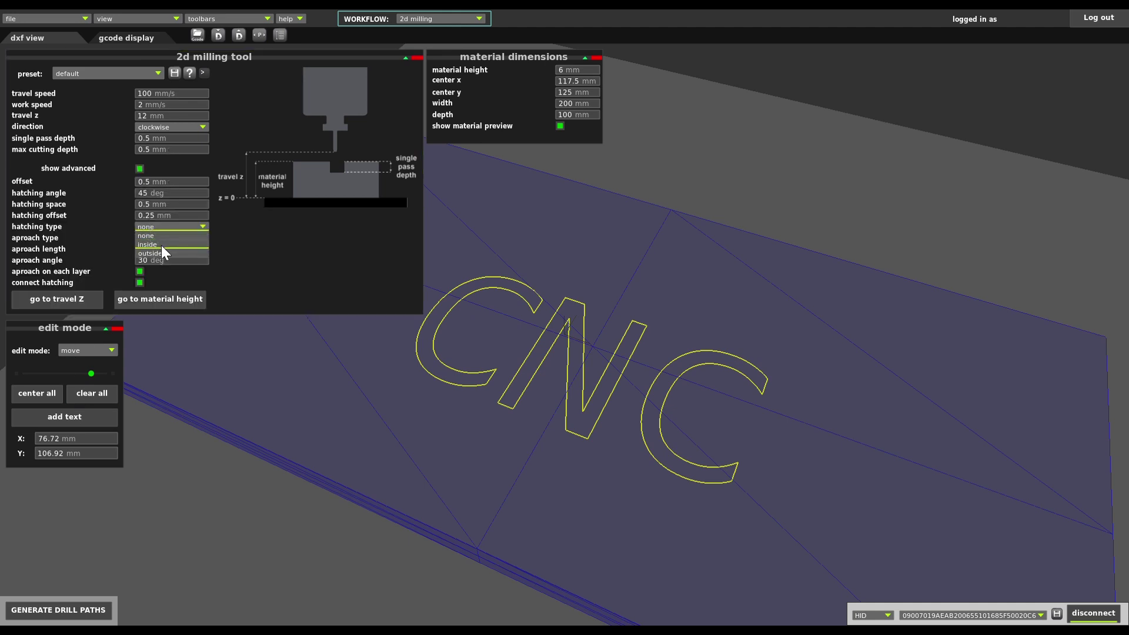
pyautogui.click(161, 245)
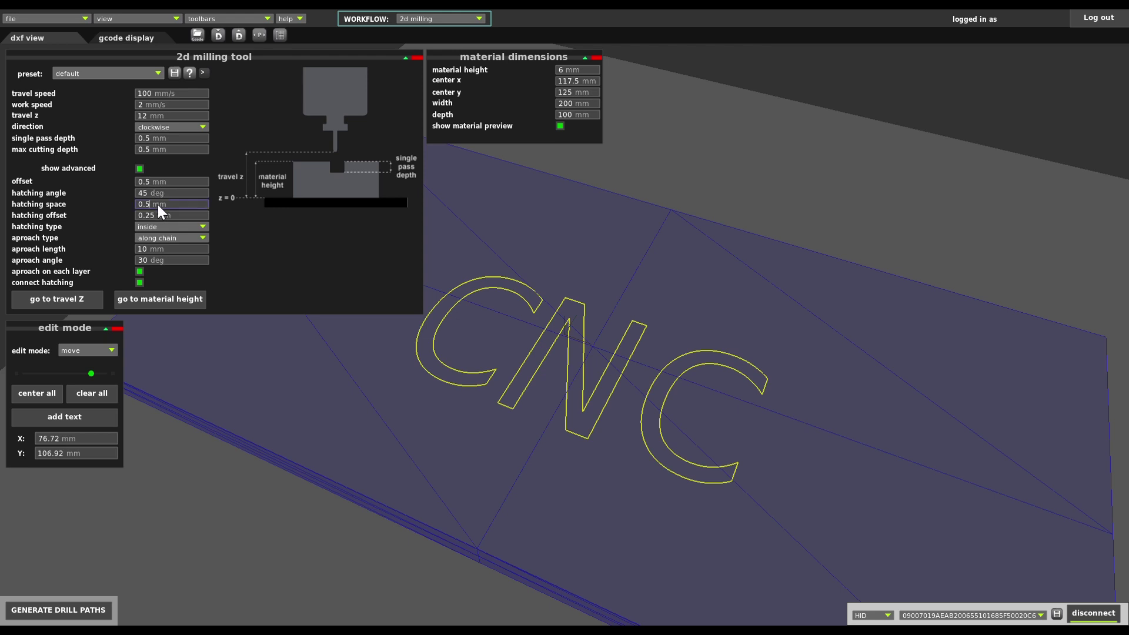
pyautogui.press('Left')
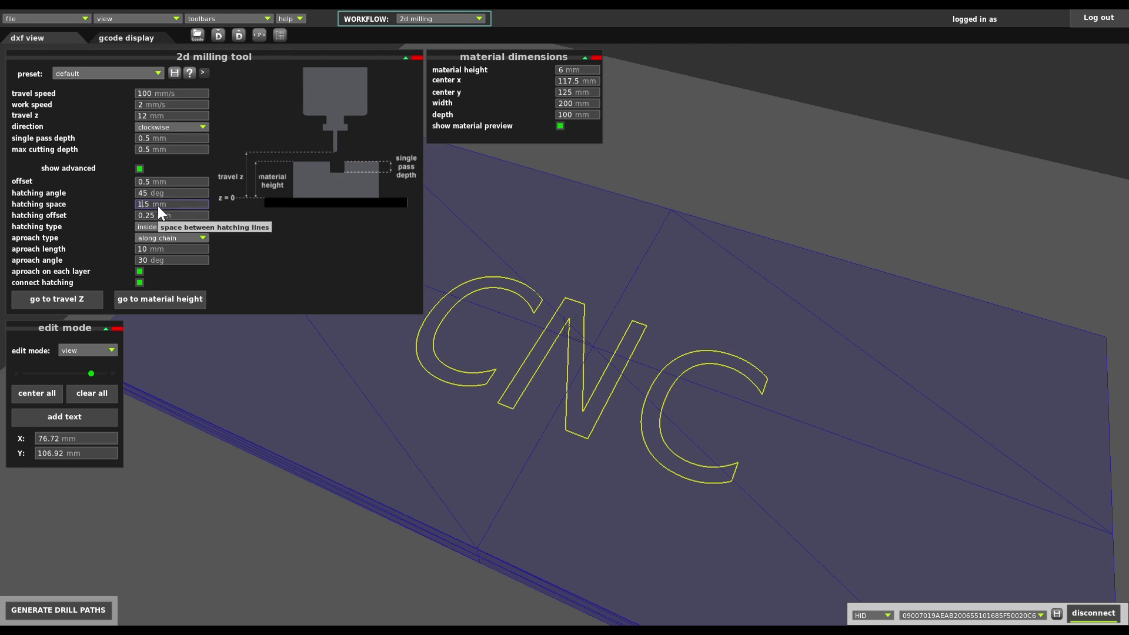
# - Regenerate the drill paths with the hatching, clearing the existing milling code, and inspect the hatched letters
pyautogui.click(68, 609)
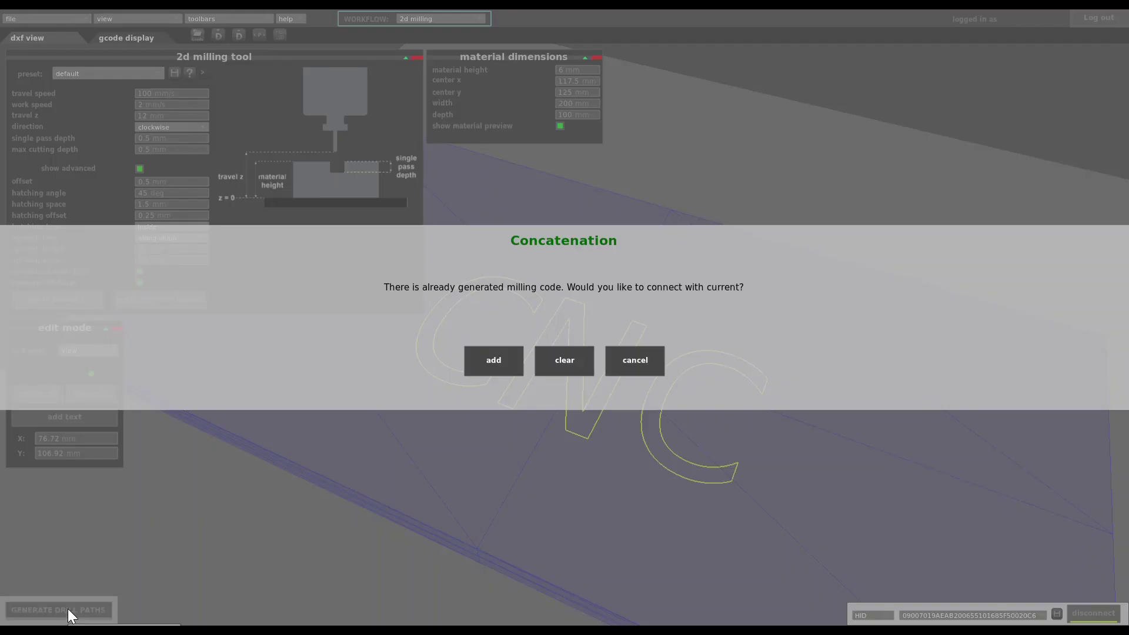
pyautogui.click(567, 361)
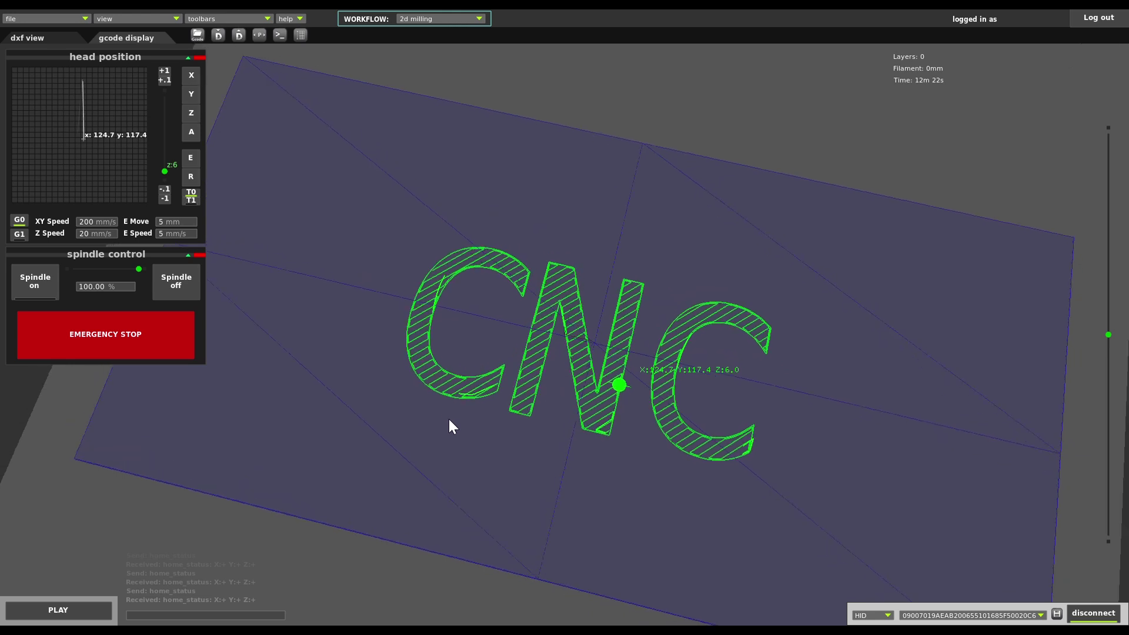
pyautogui.scroll(3, 450, 419)
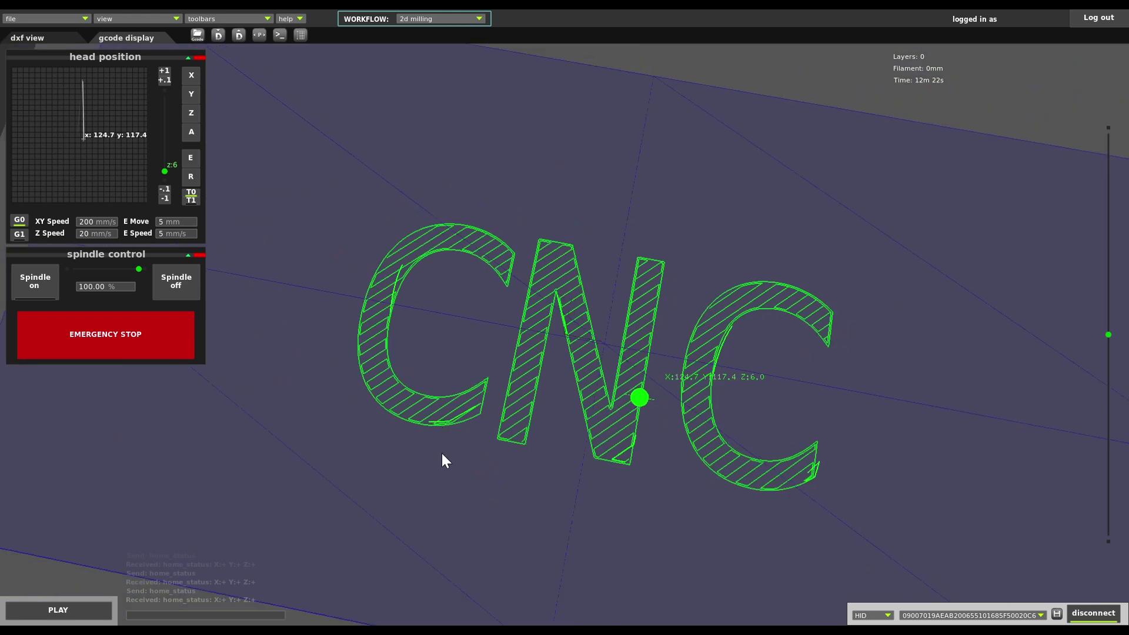
pyautogui.moveTo(442, 455); pyautogui.dragTo(433, 445)
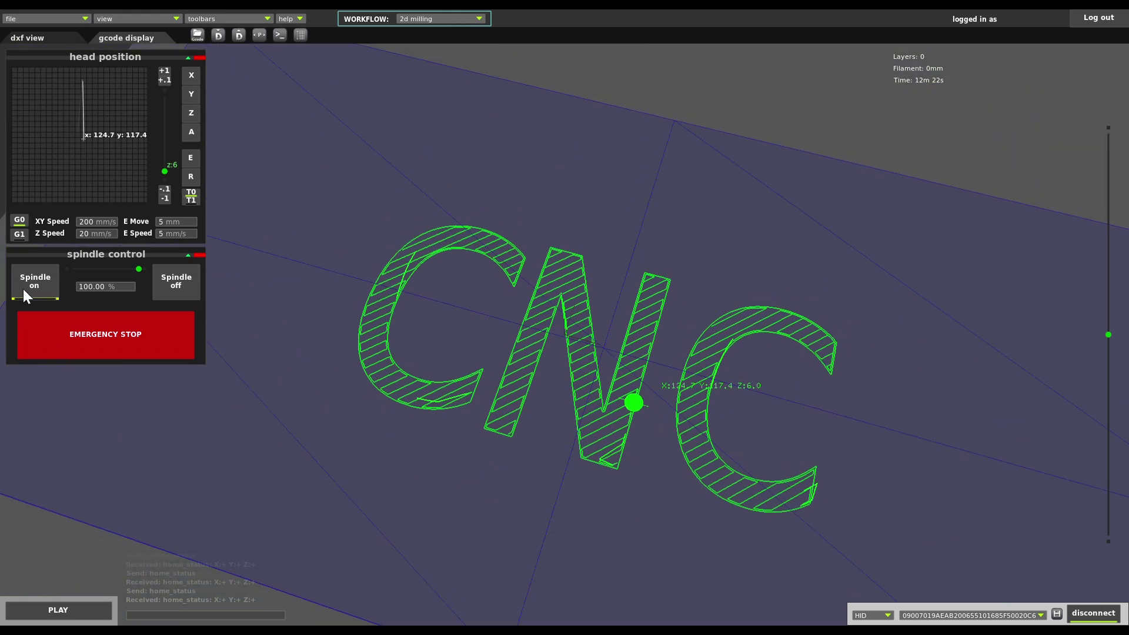
# - Turn the spindle on and raise the milling head in 1 mm increments to Z 9
pyautogui.click(39, 284)
pyautogui.click(164, 72)
pyautogui.click(164, 71)
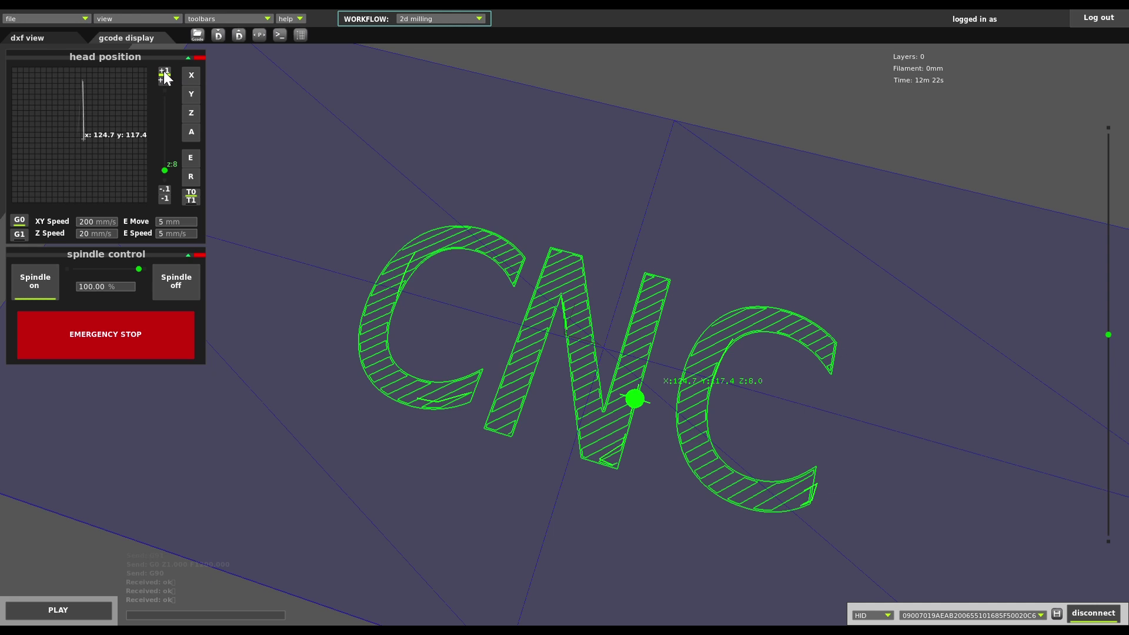
pyautogui.click(164, 71)
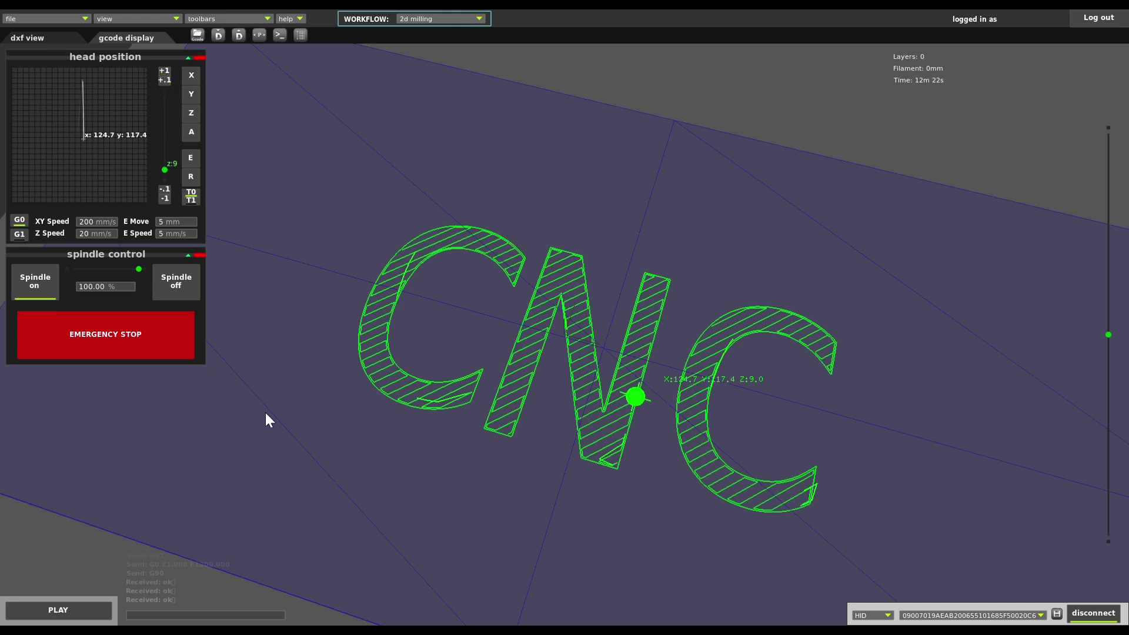